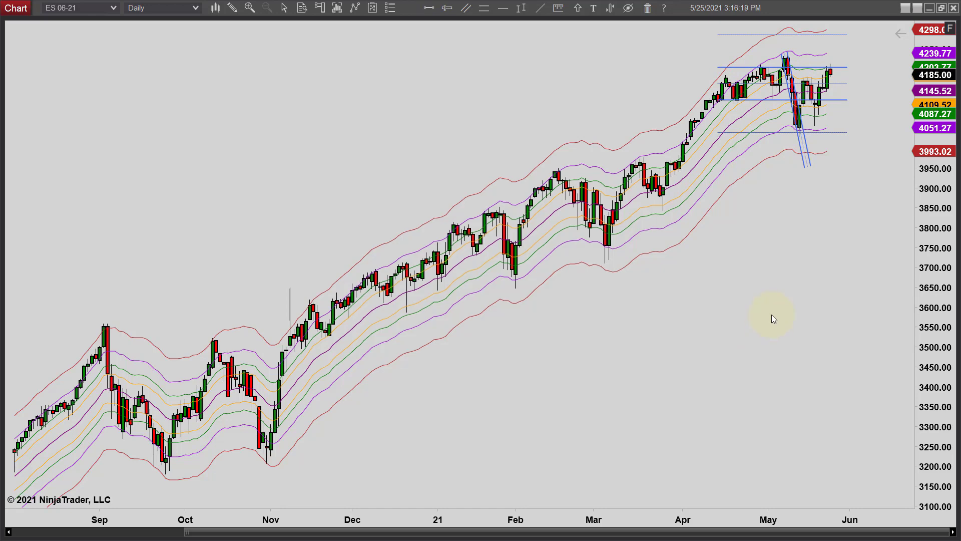
Zoom into the April–May daily bars, fit the price scale to them, and leave space after the last bar.
scroll(770, 314, "up", 5)
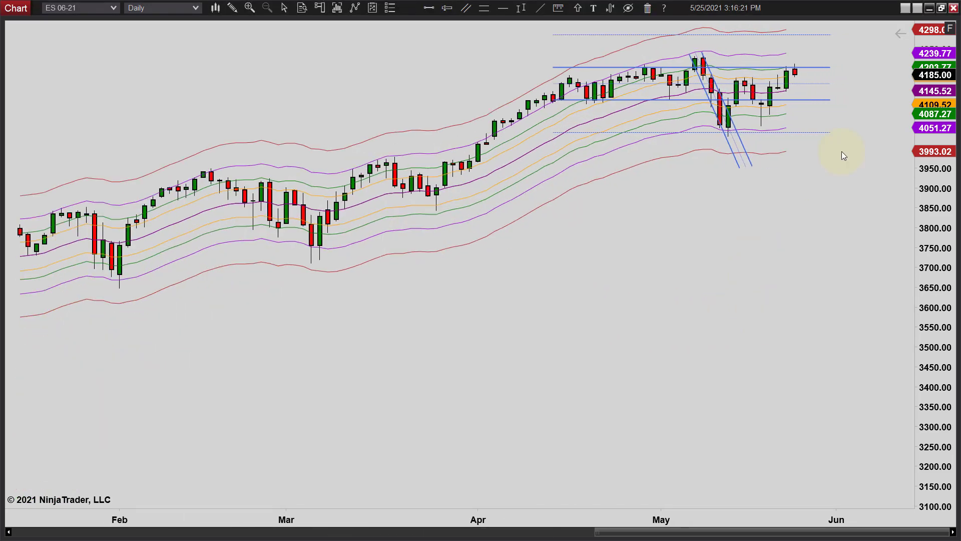
scroll(769, 305, "up", 4)
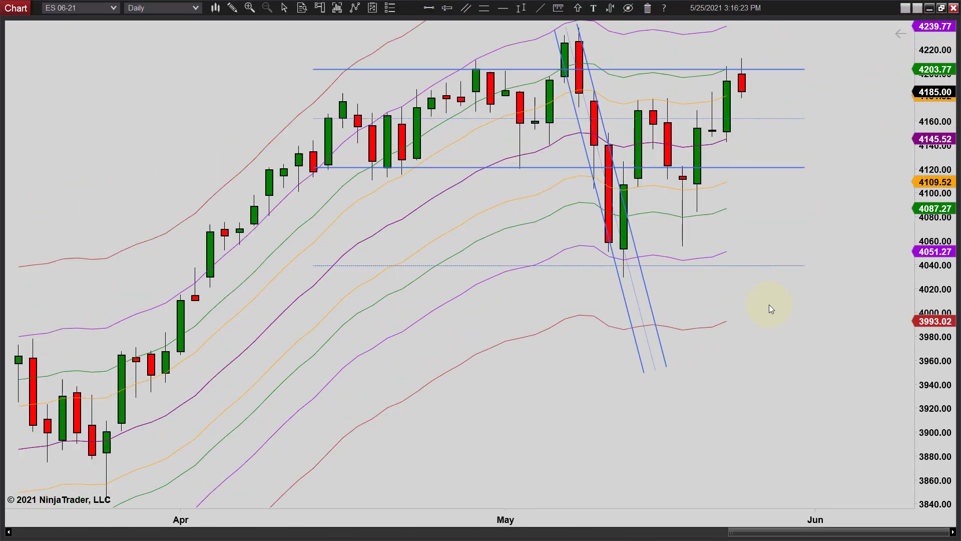
scroll(781, 310, "up", 4)
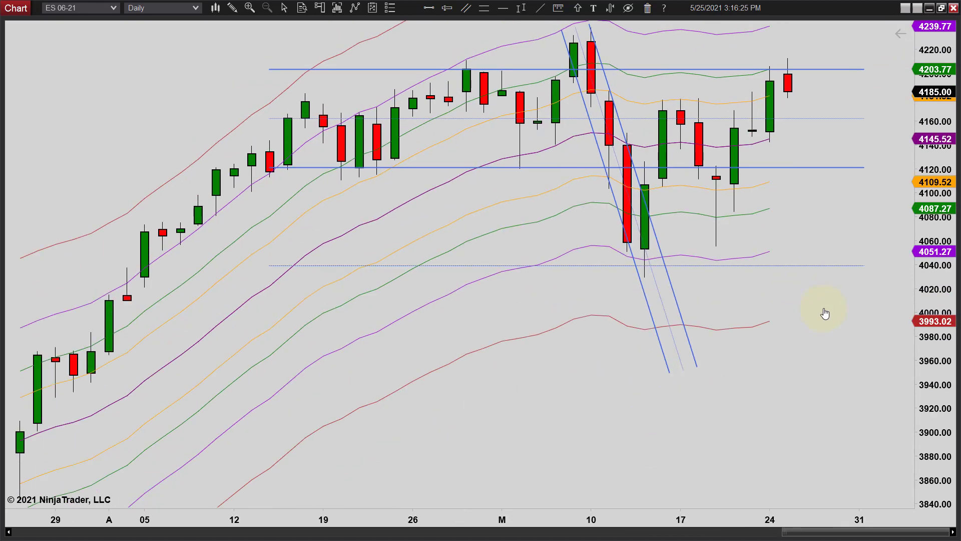
scroll(851, 320, "down", 4)
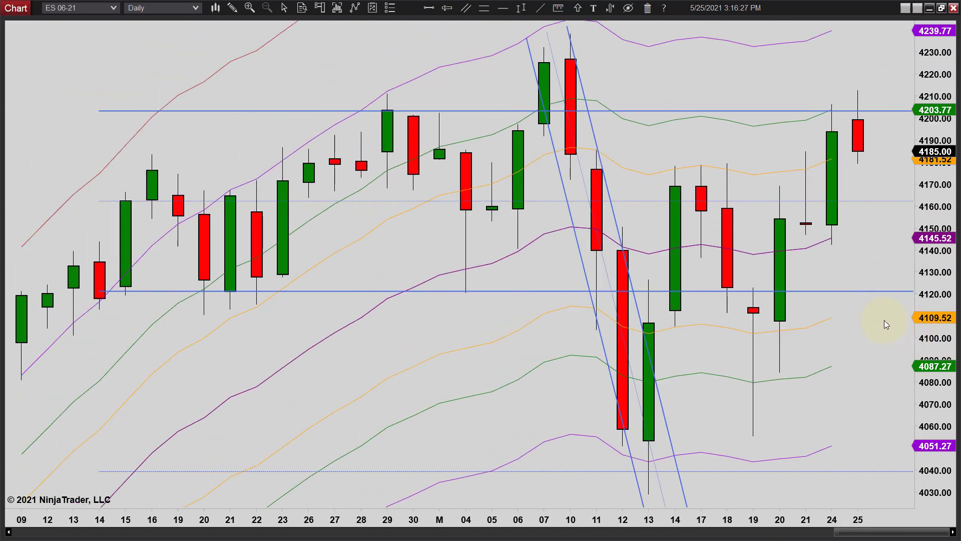
left_click_drag(944, 145, 937, 202)
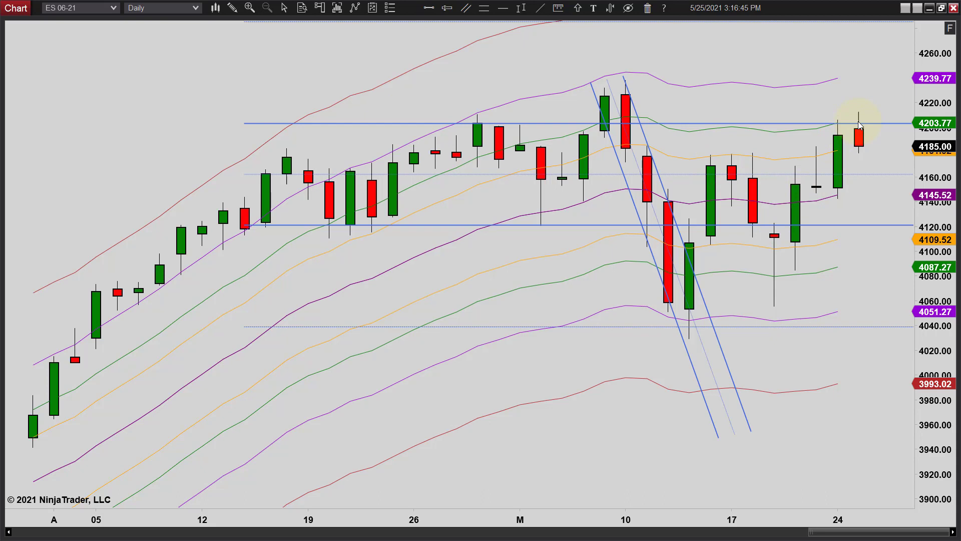
left_click_drag(833, 90, 735, 85)
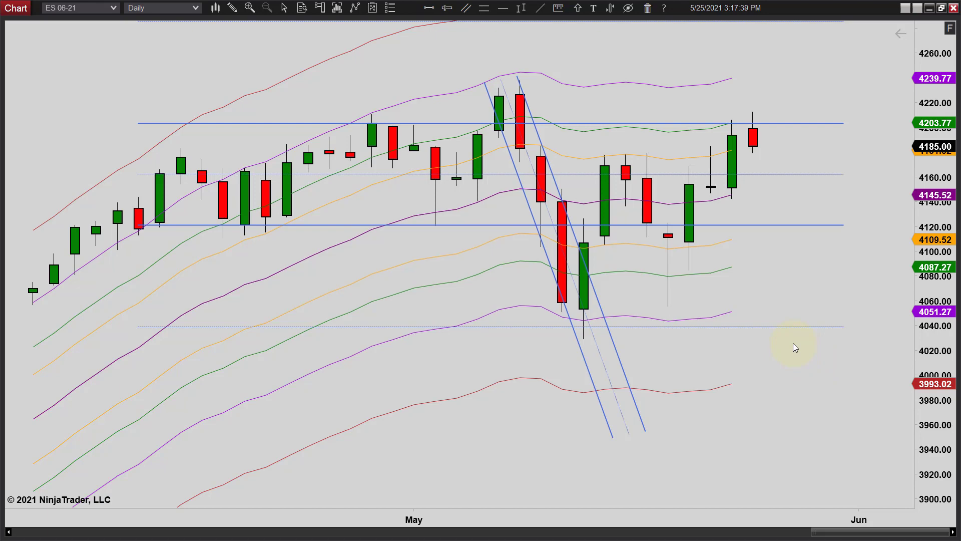
Compress the time axis so the daily chart shows April through late May.
scroll(795, 347, "down", 5)
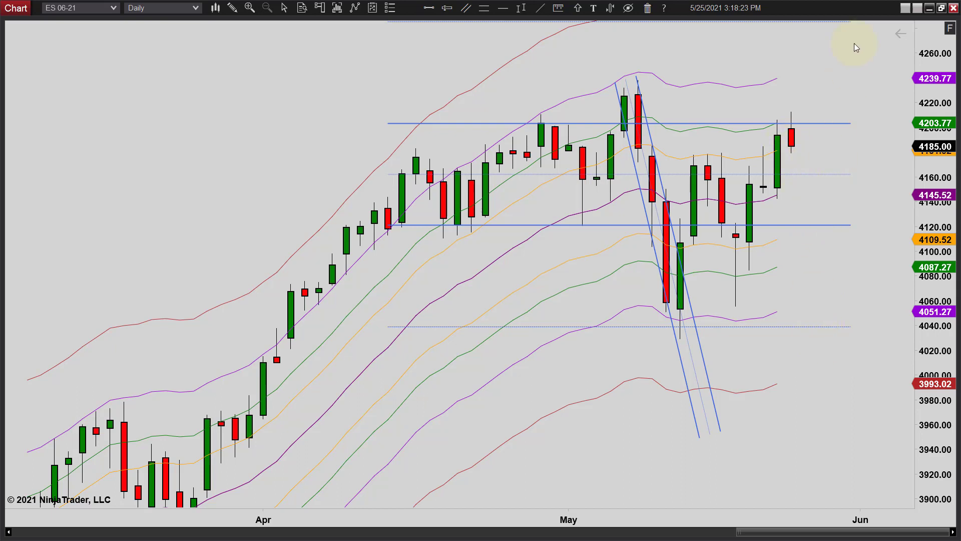
Scroll the chart and leave empty space past the last bar.
scroll(801, 76, "down", 3)
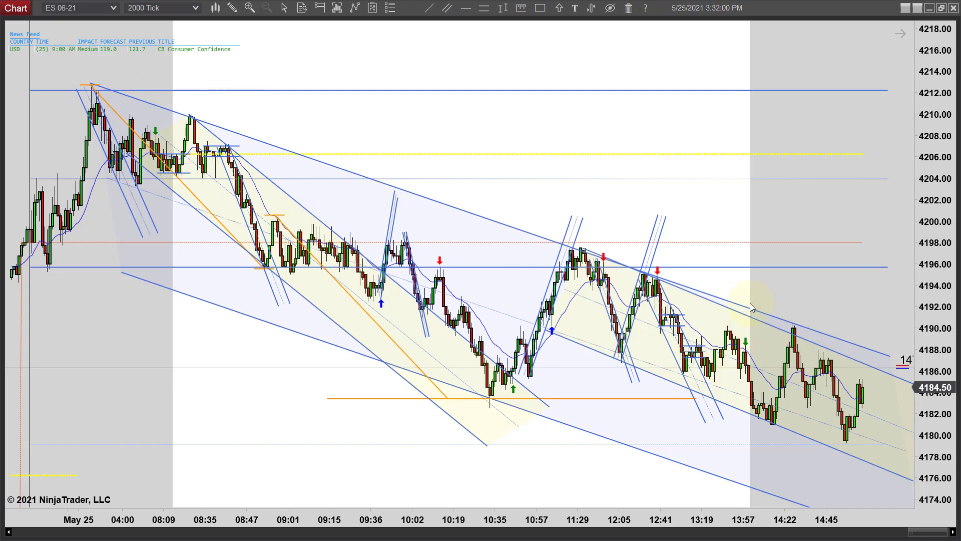
left_click_drag(783, 214, 689, 460)
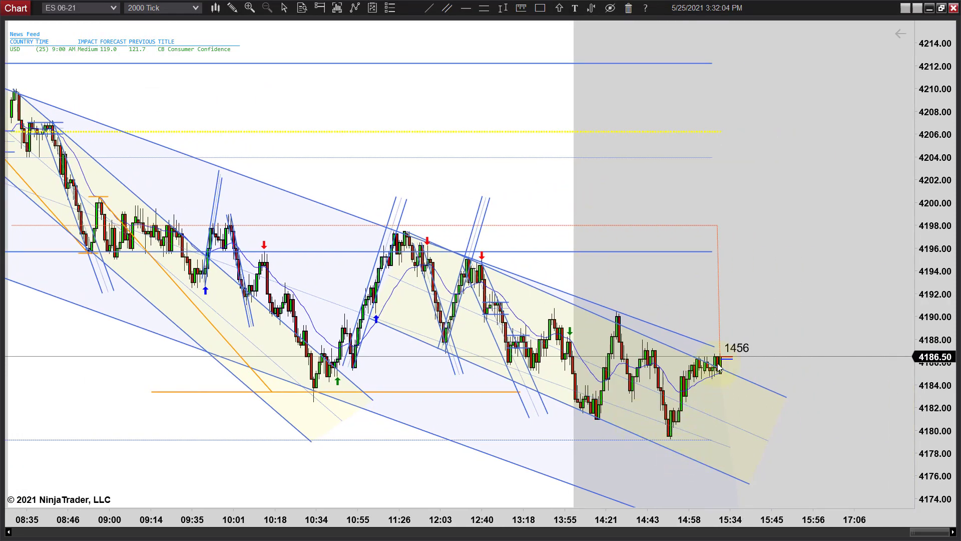
left_click_drag(388, 451, 599, 505)
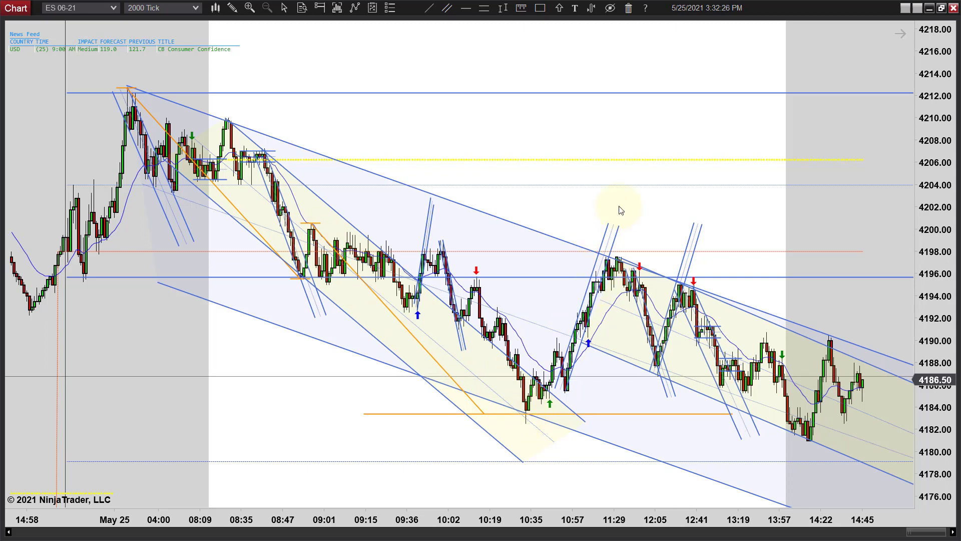
left_click_drag(678, 196, 545, 265)
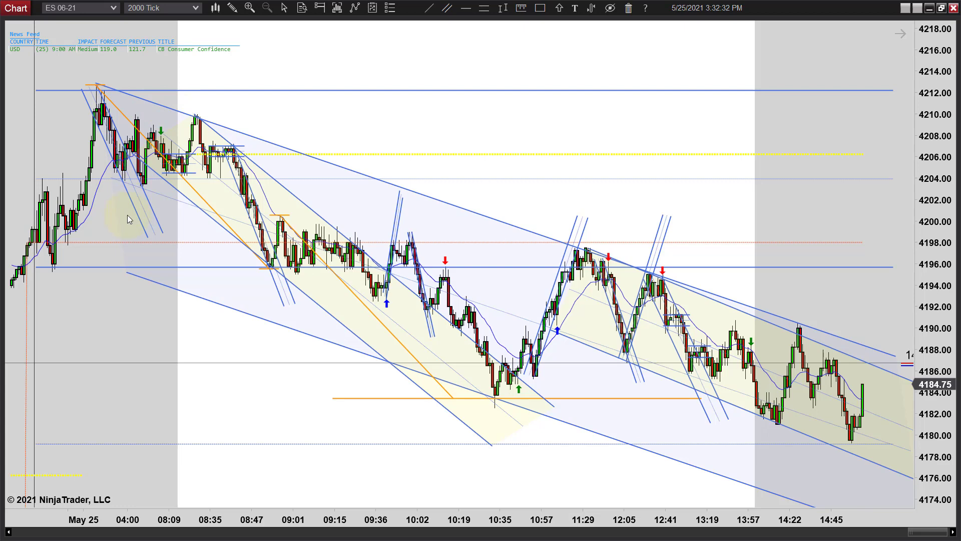
Re-slope the wide bear channel's lower line, reposition the short range line, and open Range 8's properties.
left_click_drag(129, 272, 143, 221)
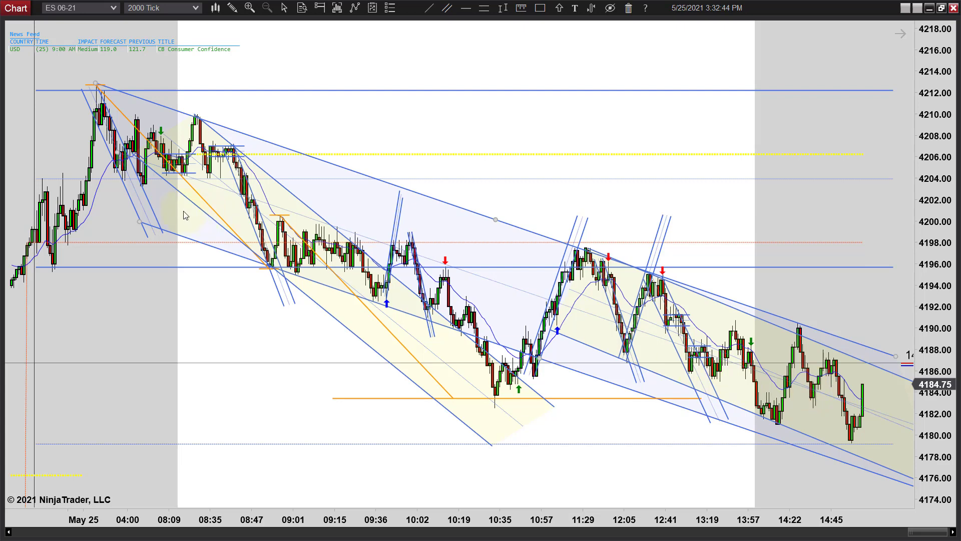
left_click_drag(140, 225, 129, 268)
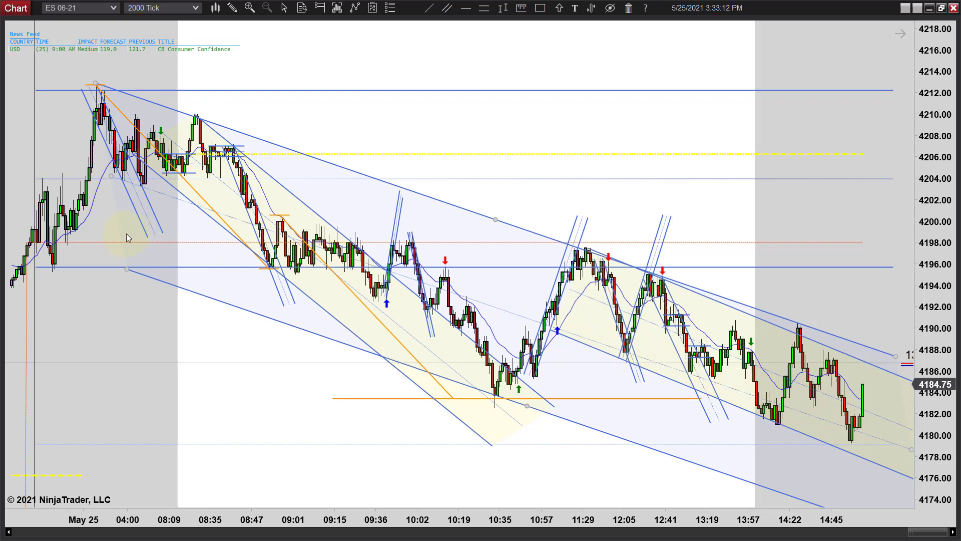
left_click_drag(125, 266, 154, 225)
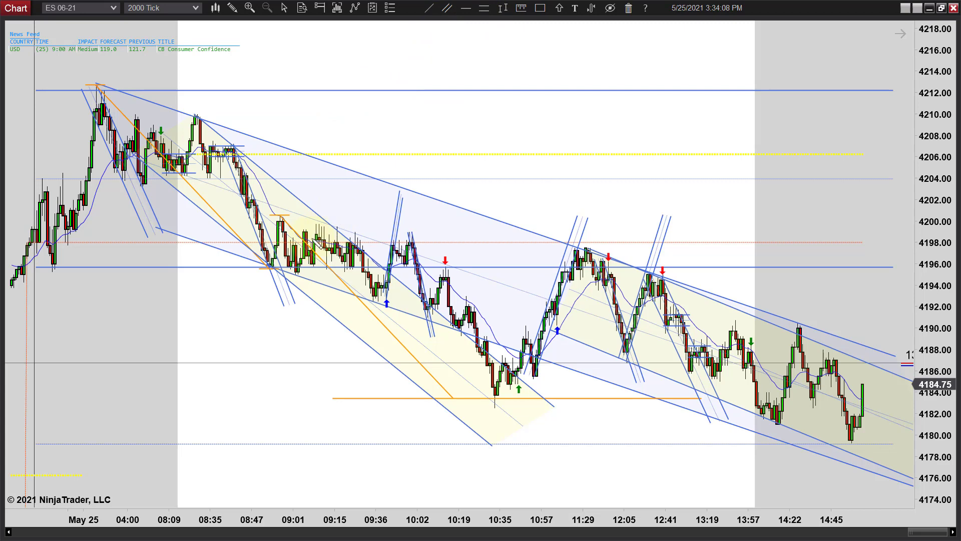
left_click_drag(268, 269, 397, 233)
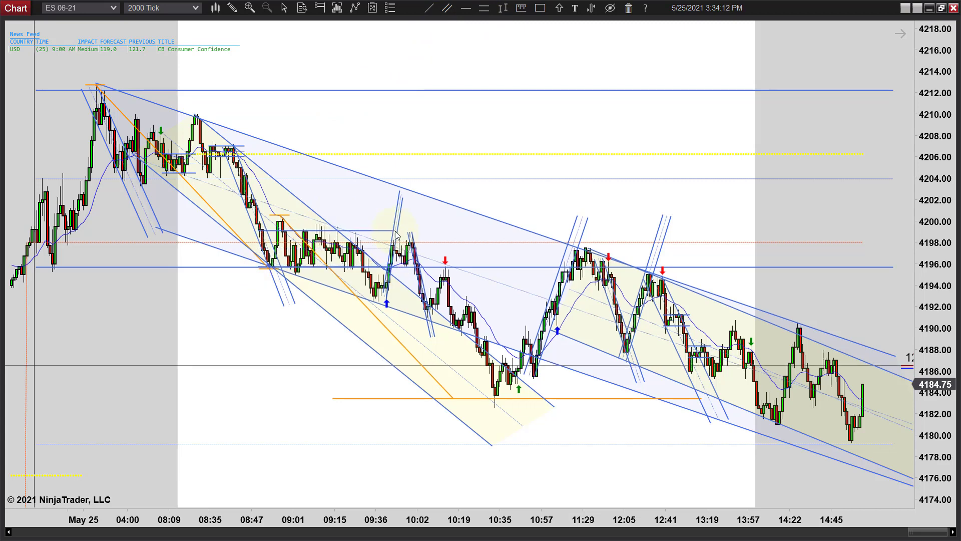
double_click(371, 230)
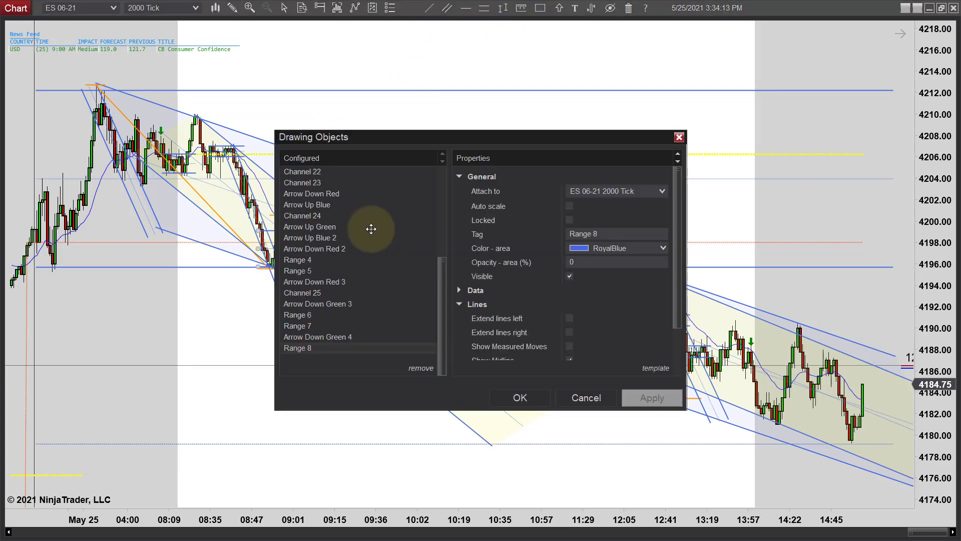
Set the Range 8 box's area colour to Green at 10% opacity and apply it.
left_click(658, 250)
left_click(593, 273)
left_click(574, 264)
left_click(641, 393)
left_click(521, 397)
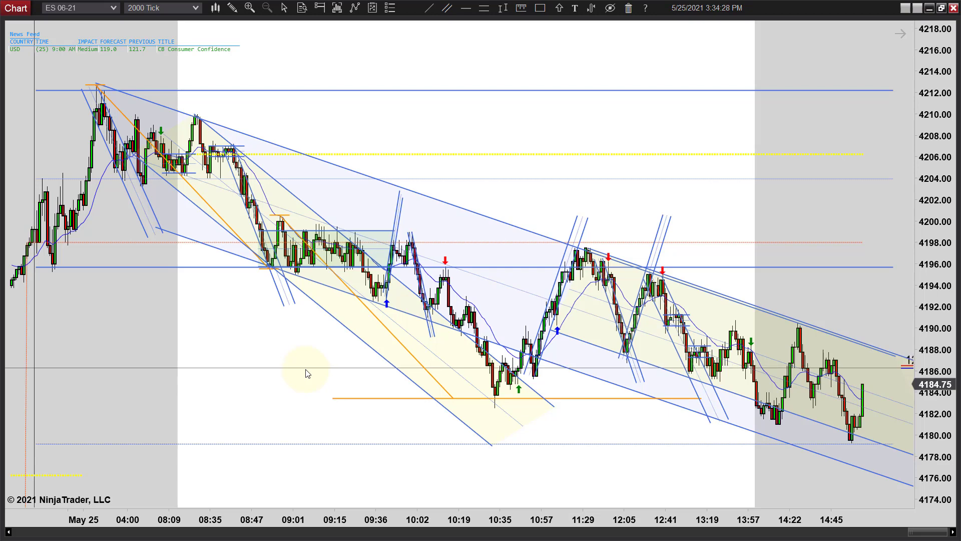
Zoom in on the overnight high and early-morning bars, framing the chart up to 09:26.
scroll(255, 373, "up", 3)
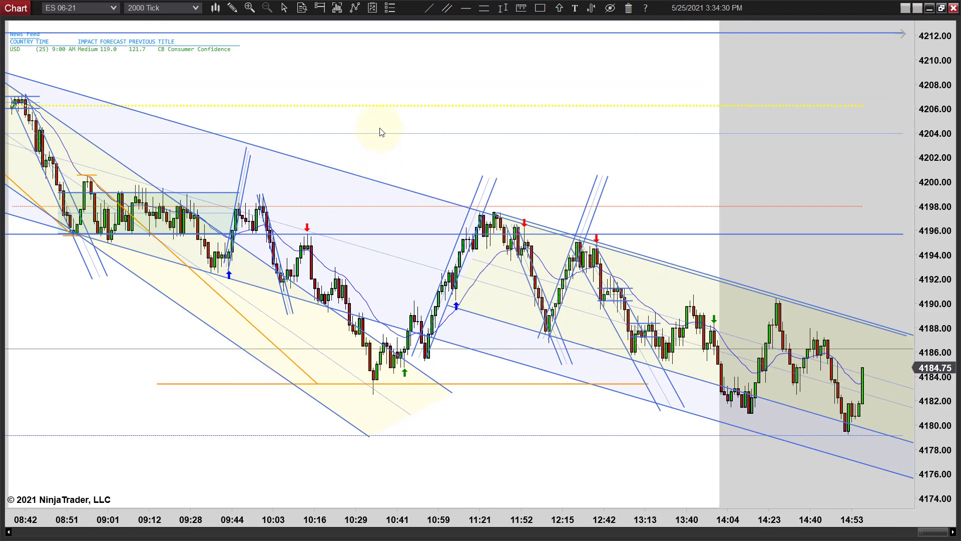
scroll(381, 132, "up", 10)
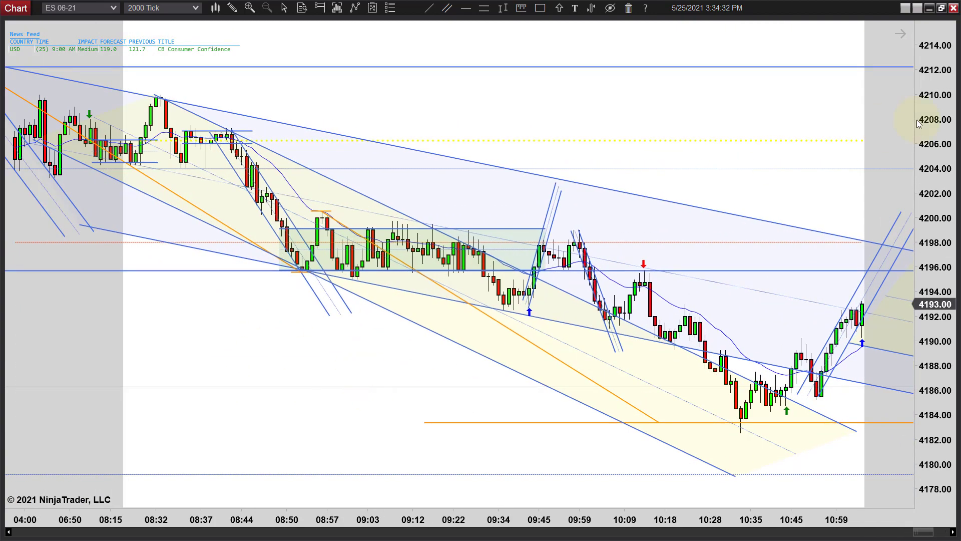
scroll(540, 107, "up", 5)
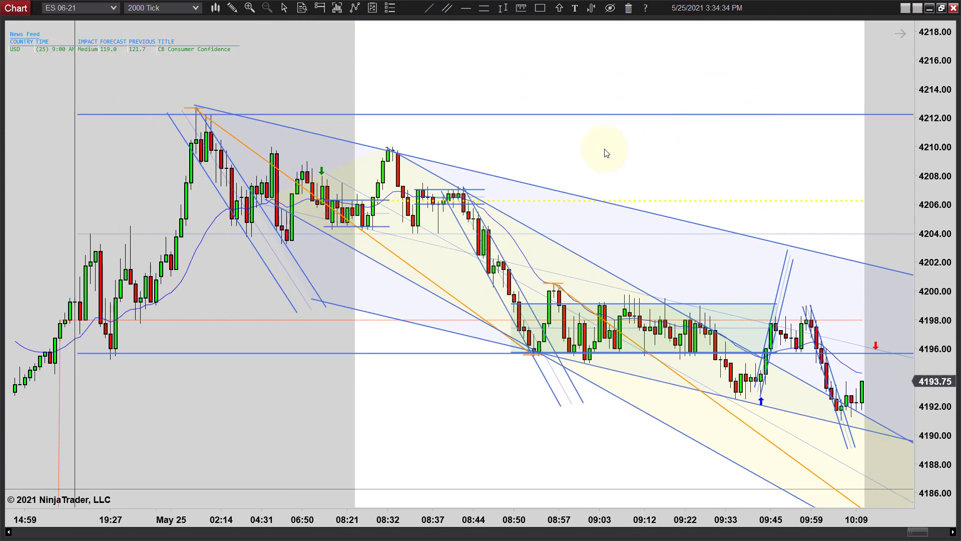
scroll(538, 108, "up", 5)
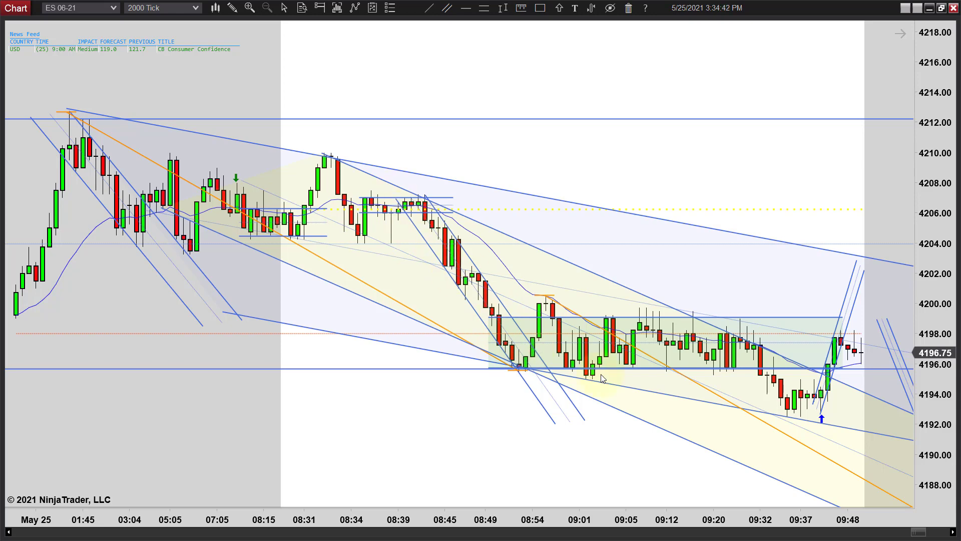
scroll(371, 440, "up", 2)
left_click_drag(350, 440, 642, 476)
left_click_drag(425, 449, 468, 453)
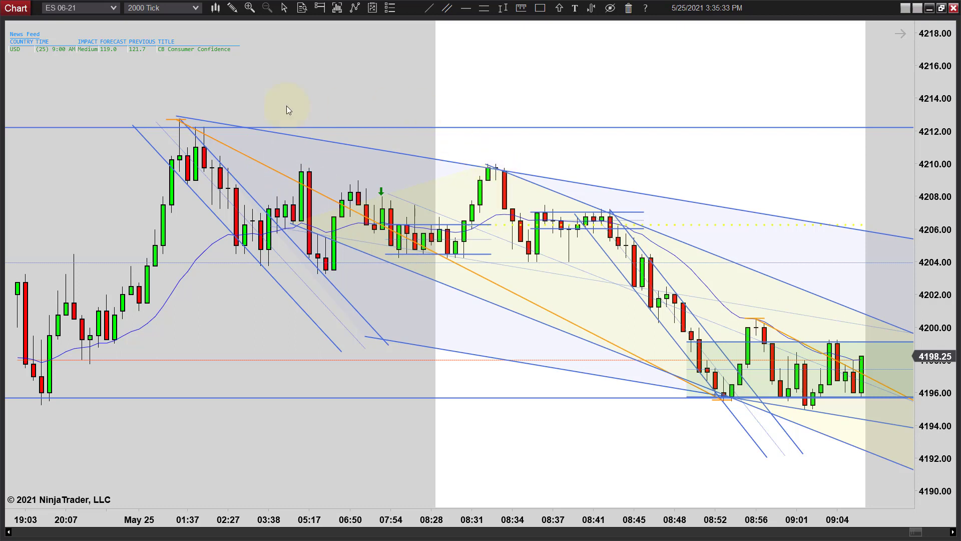
left_click_drag(686, 86, 525, 89)
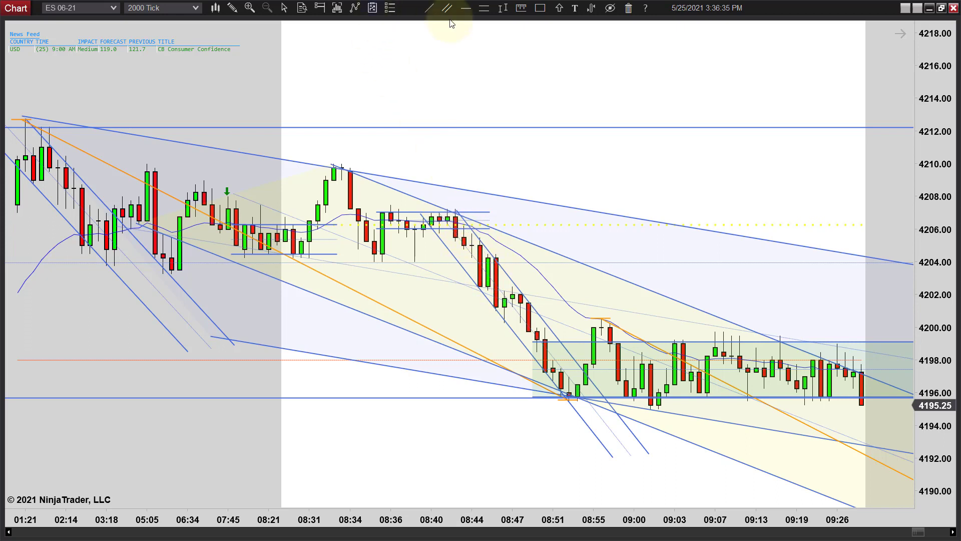
Pick the Arrow Down Green marker for the high before the 08:45 drop.
left_click(559, 8)
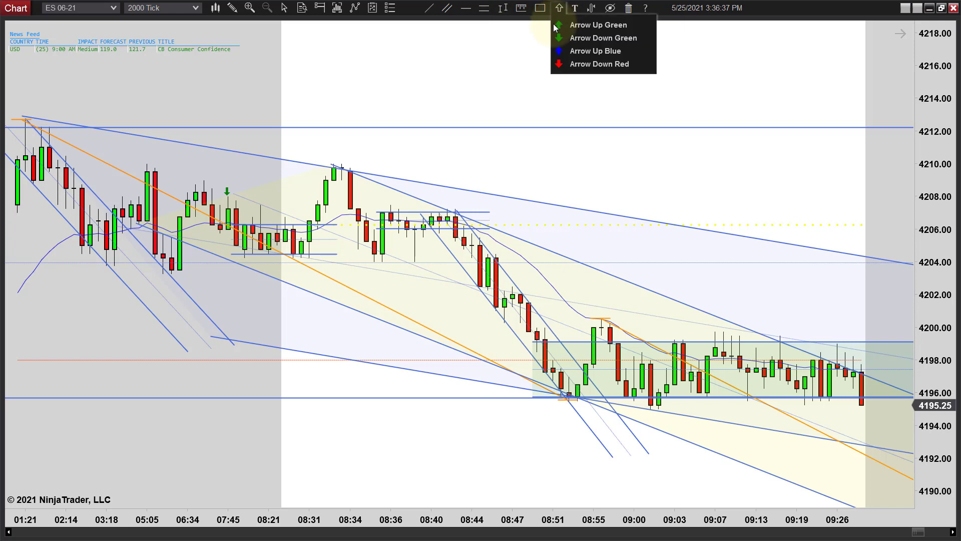
left_click(581, 34)
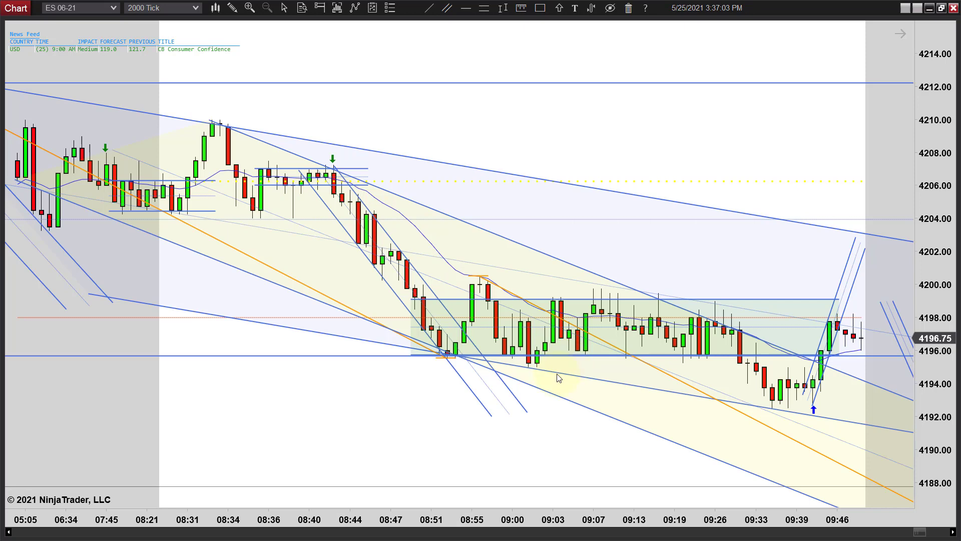
left_click_drag(550, 435, 509, 429)
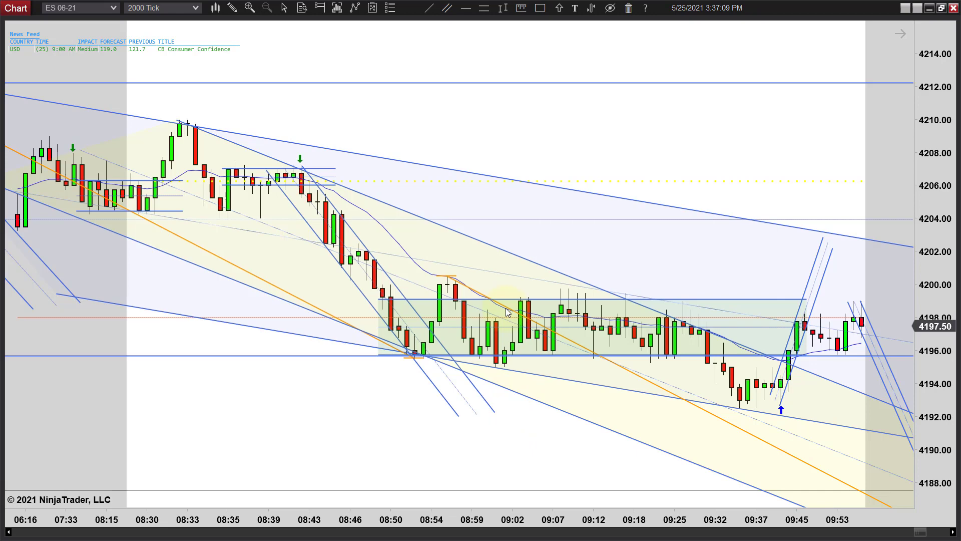
scroll(288, 415, "down", 3)
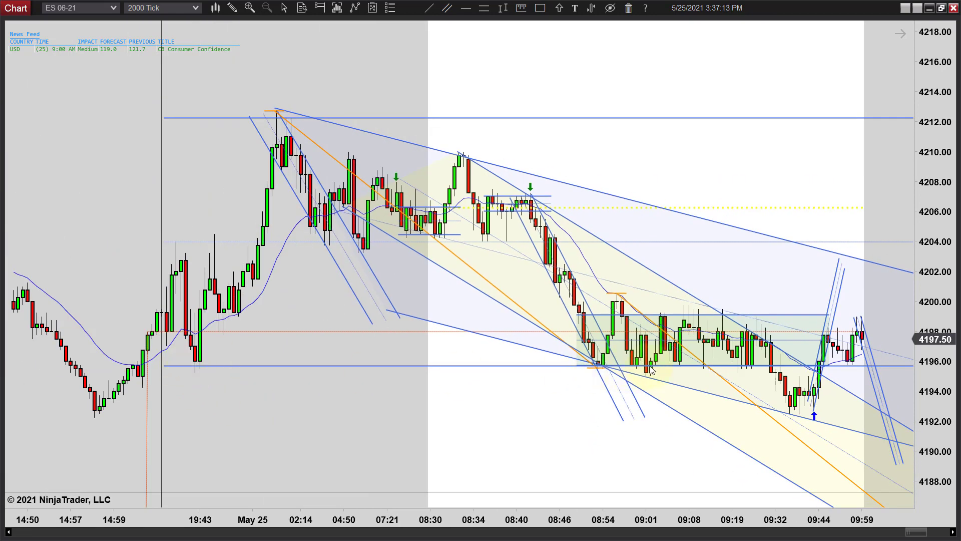
Place an Arrow Up Green marker under the 09:01 low.
left_click(559, 9)
left_click(566, 26)
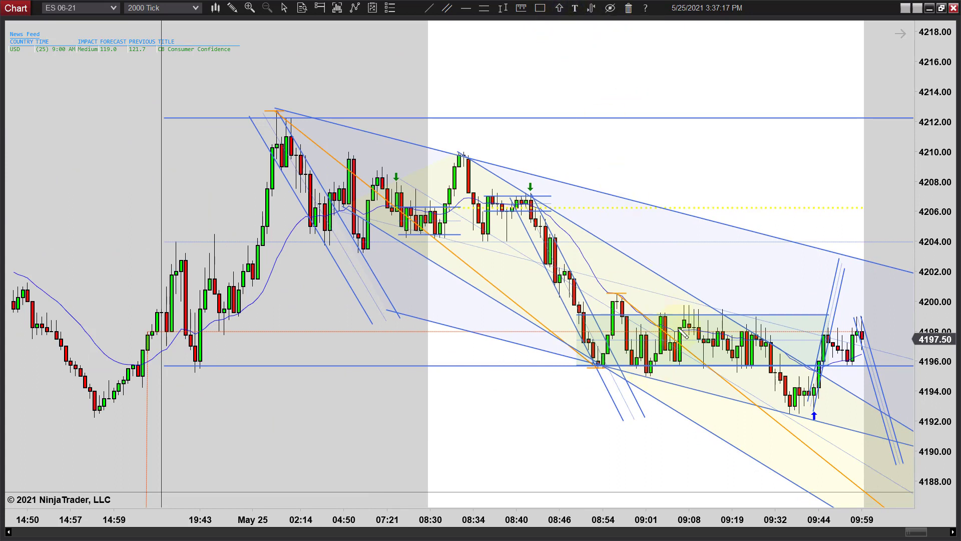
left_click(651, 380)
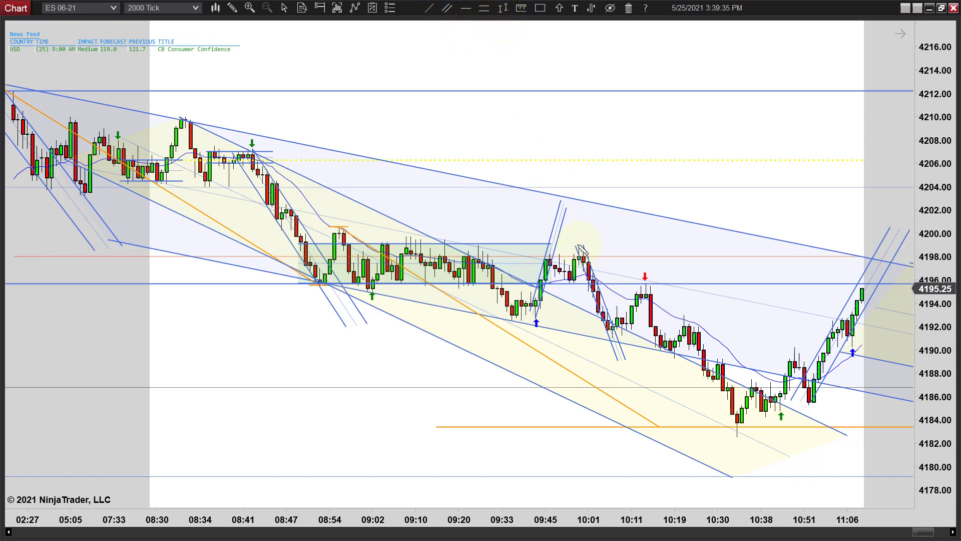
Draw a measured move down from the 10:01 high, projecting a second leg from the 10:11 lower high.
left_click_drag(578, 246, 611, 345)
left_click_drag(633, 287, 660, 380)
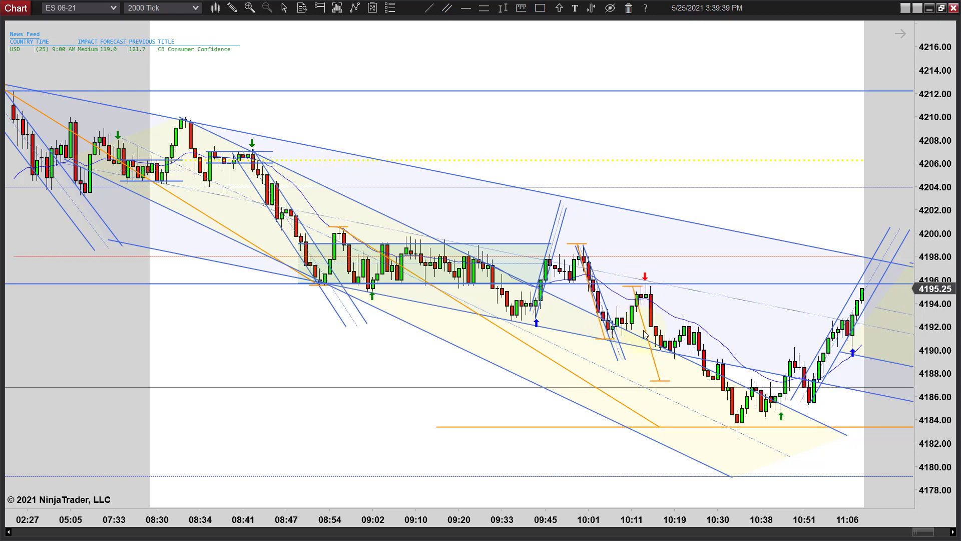
double_click(666, 381)
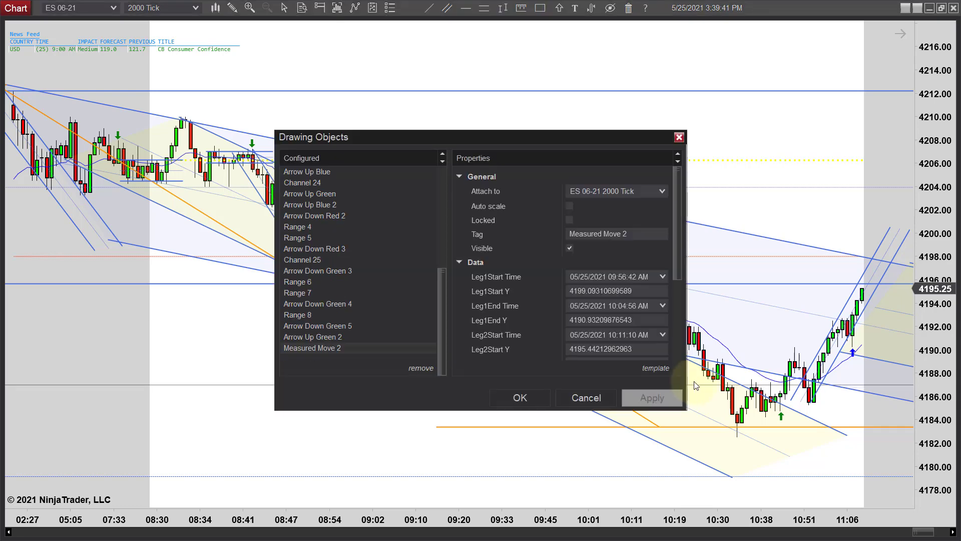
left_click(535, 399)
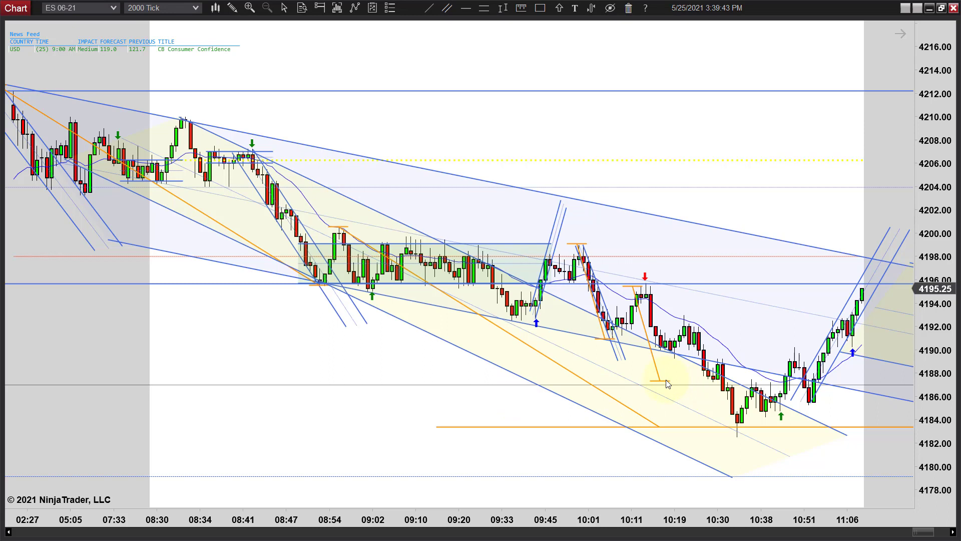
Lengthen the orange target leg to the right beneath the later bars.
left_click_drag(670, 381, 738, 385)
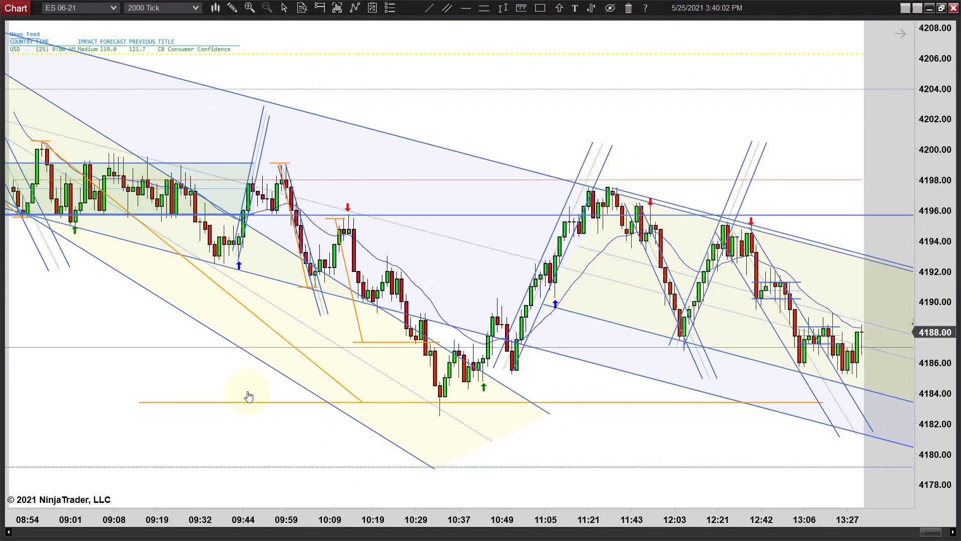
left_click_drag(788, 453, 699, 417)
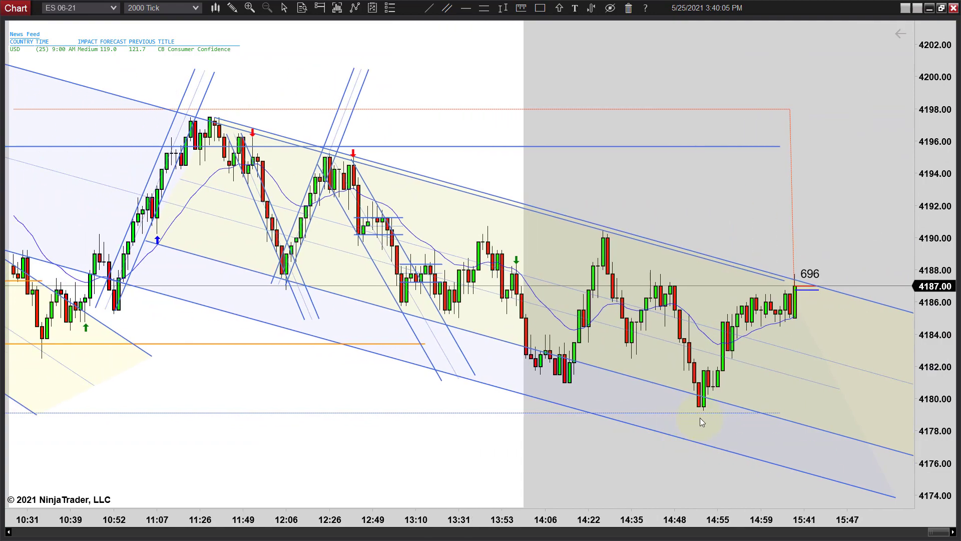
left_click_drag(461, 449, 691, 476)
mouse_move(510, 465)
left_mouse_down()
mouse_move(708, 476)
mouse_move(656, 477)
mouse_move(745, 489)
left_mouse_up()
left_click_drag(576, 433, 633, 434)
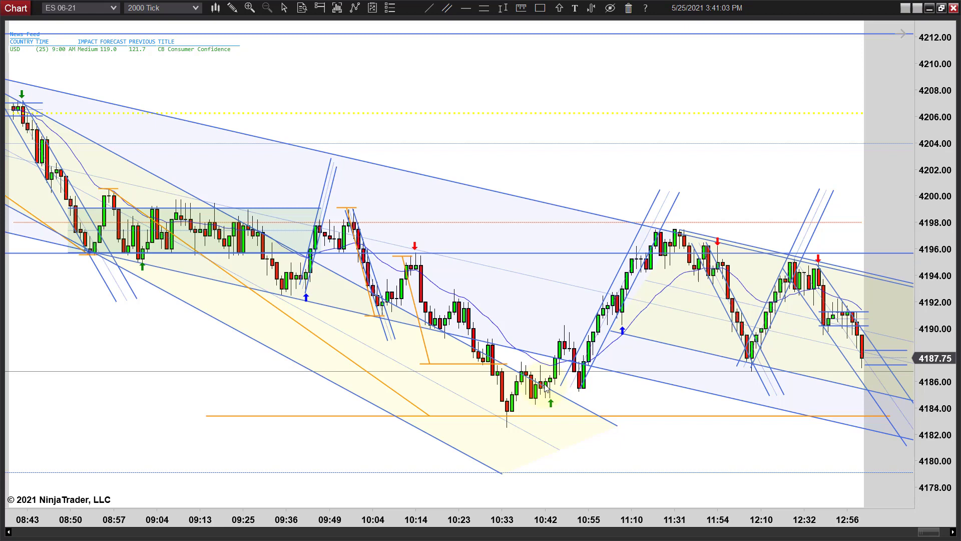
Draw a trend channel from the late-morning swing high, its parallel line below the 10:32 lows.
left_click(549, 402)
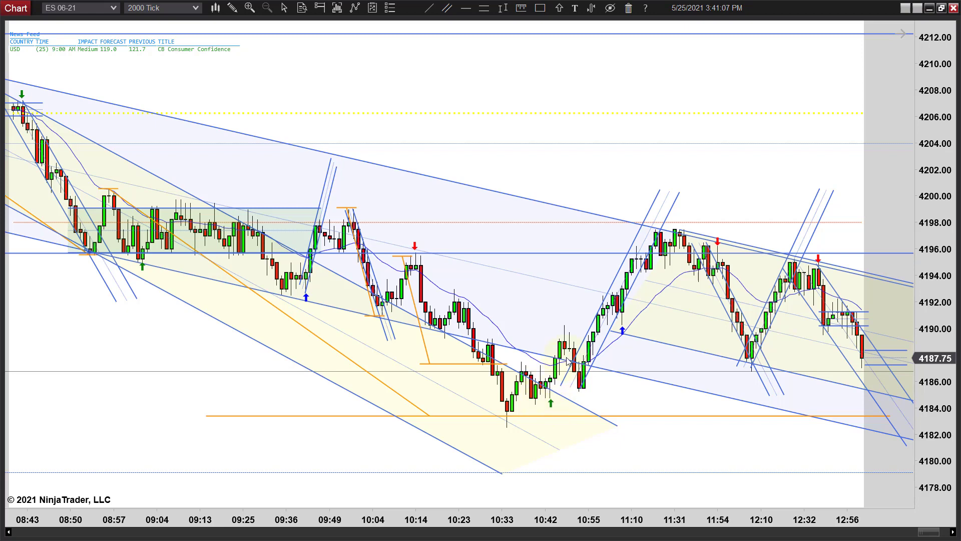
scroll(568, 360, "up", 10)
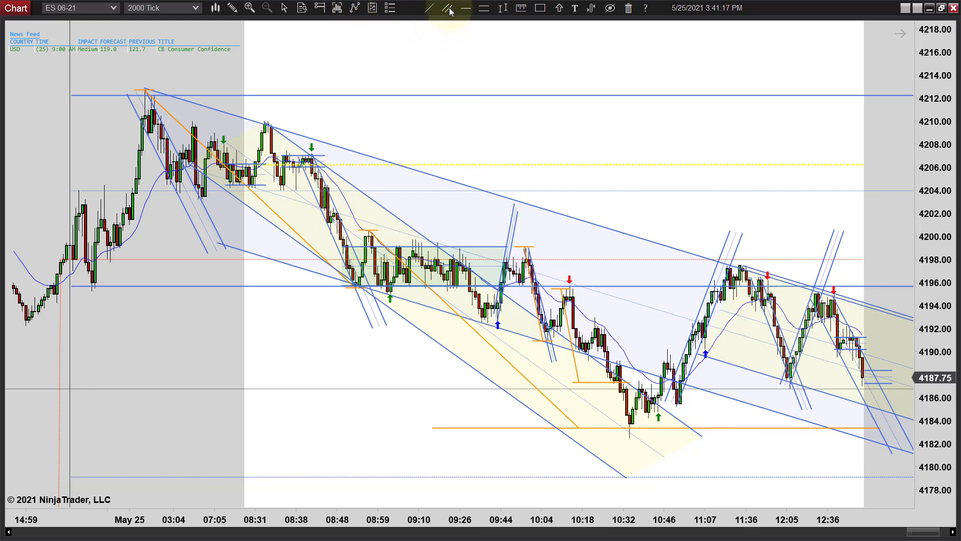
left_click_drag(527, 247, 691, 441)
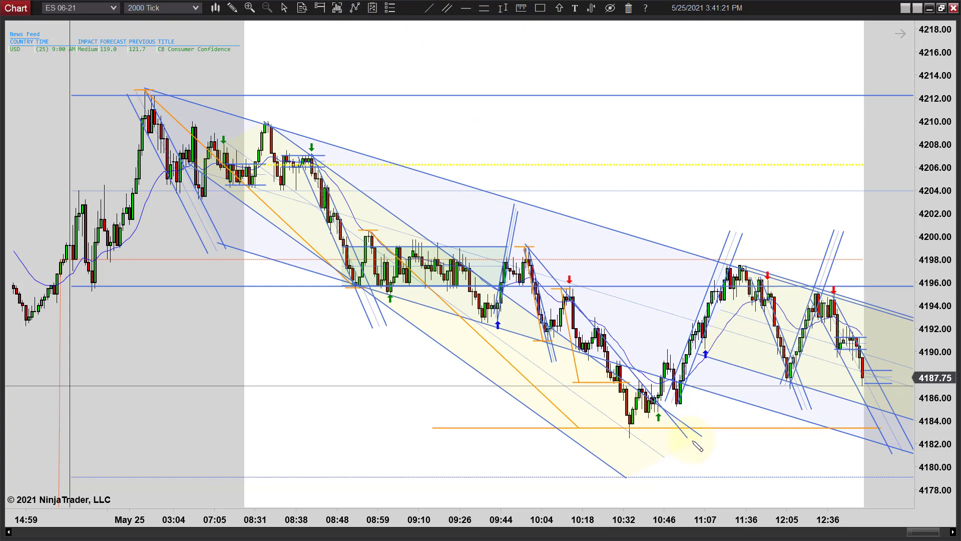
left_click(660, 458)
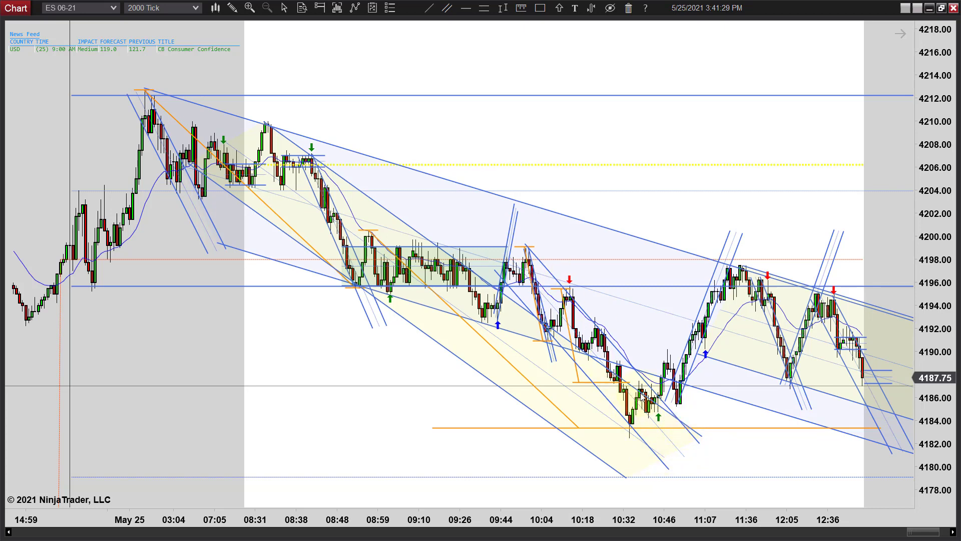
scroll(657, 409, "up", 4)
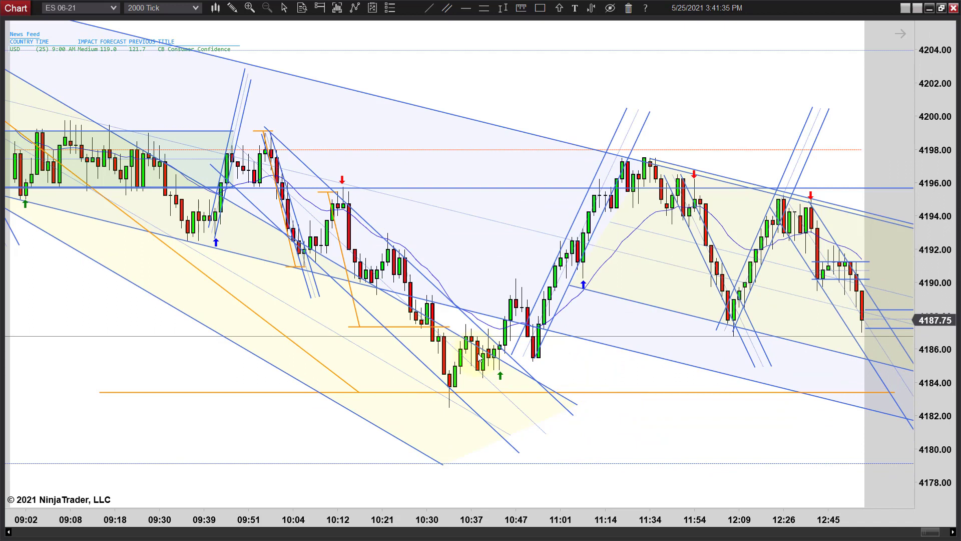
Drag the descending channel's lower line down so the channel takes in the 10:46 lows.
left_click(511, 356)
left_click(480, 327)
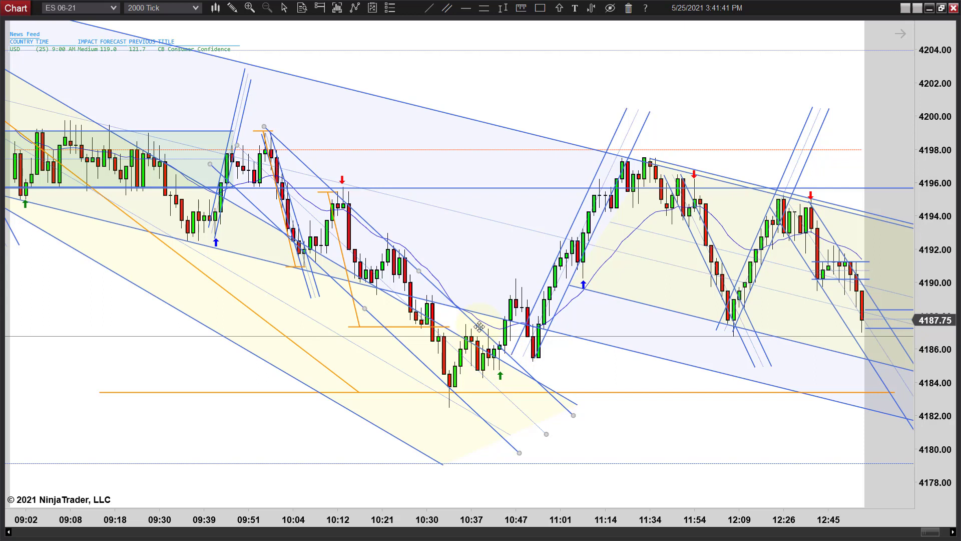
left_click(479, 326)
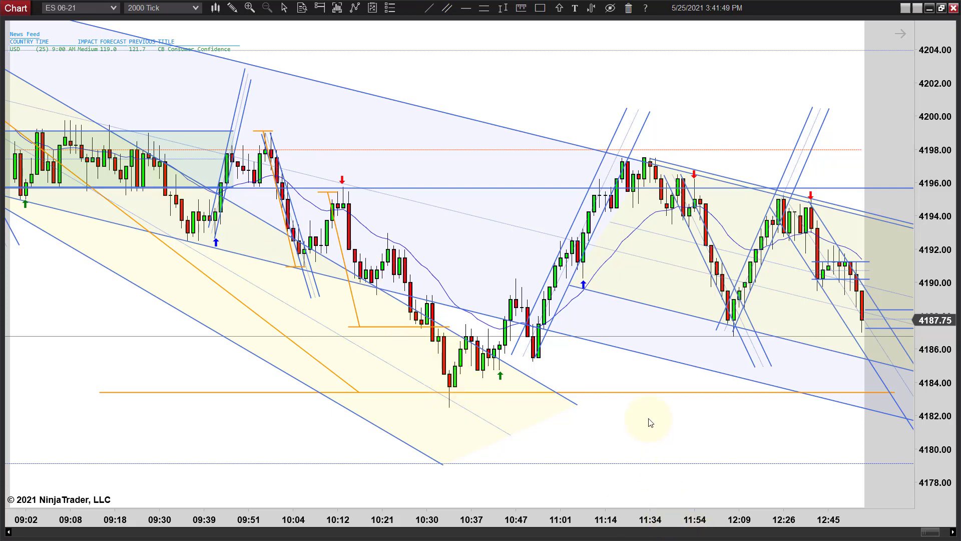
scroll(647, 418, "down", 5)
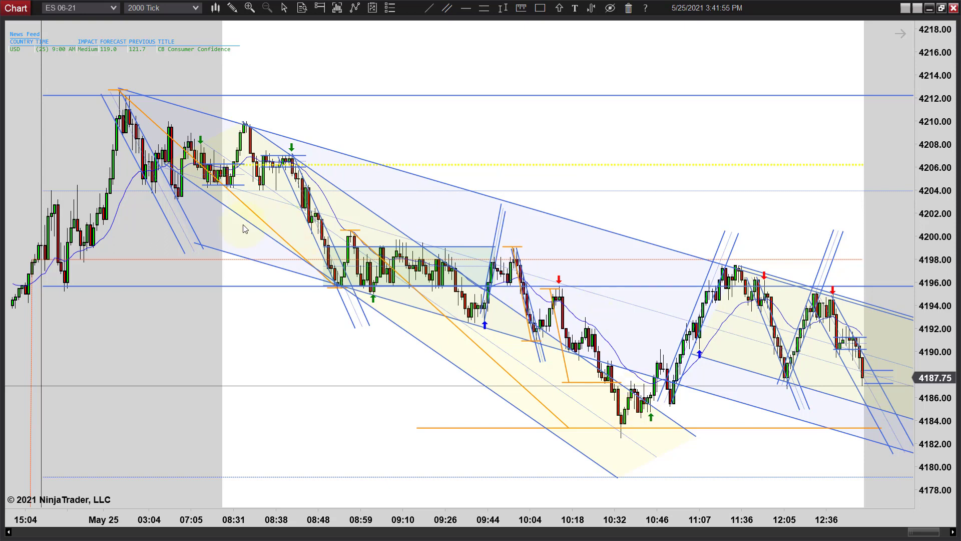
left_click_drag(190, 241, 243, 255)
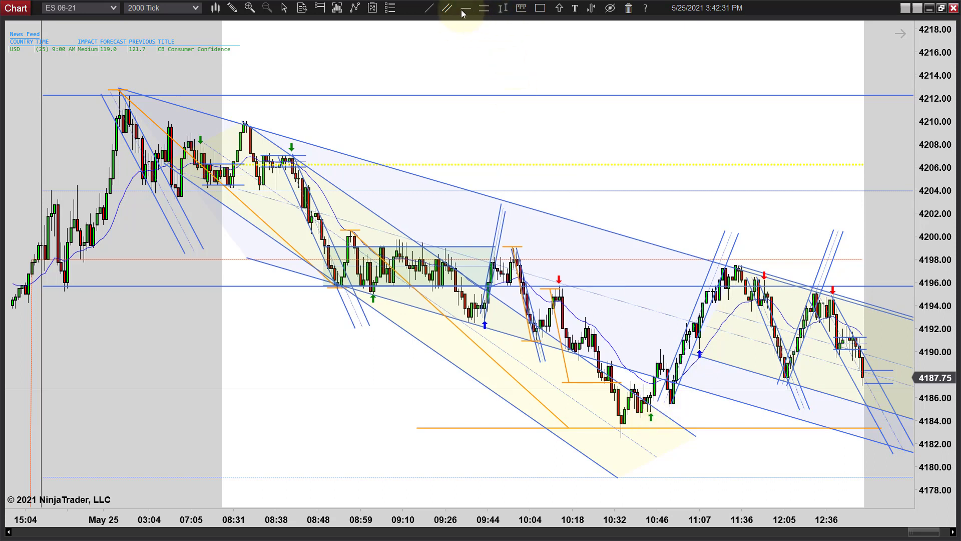
Draw a short horizontal support line across the 10:46 low near 4185.5.
left_click(646, 404)
left_click(694, 404)
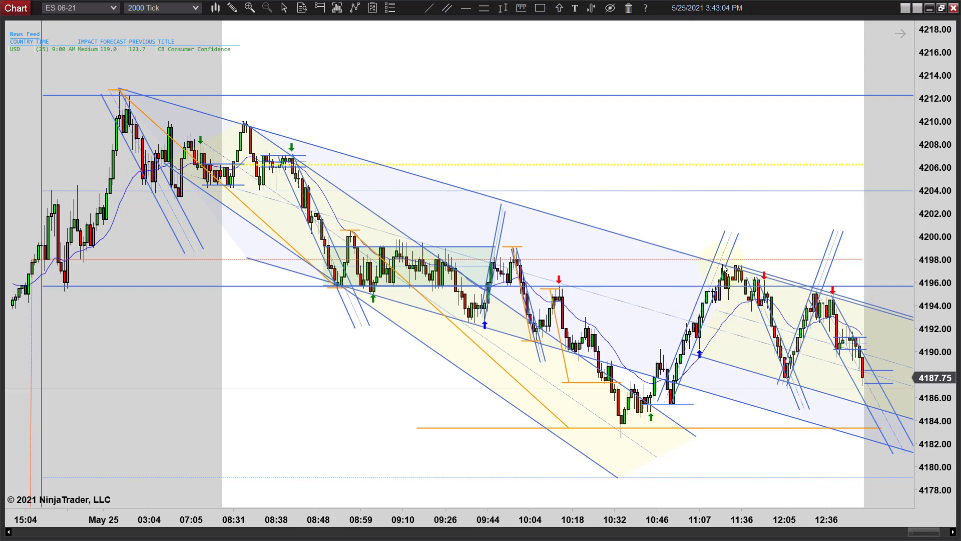
scroll(712, 200, "down", 3)
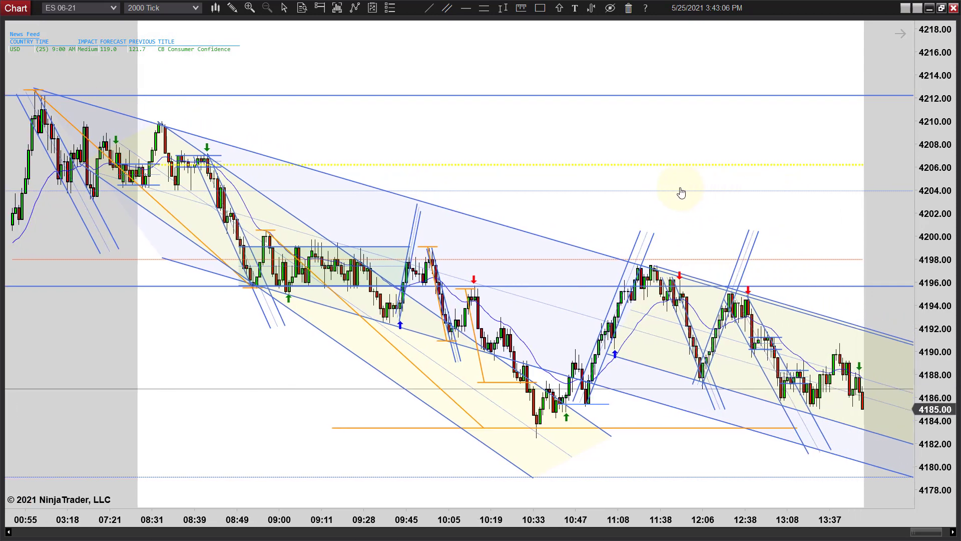
scroll(687, 193, "down", 2)
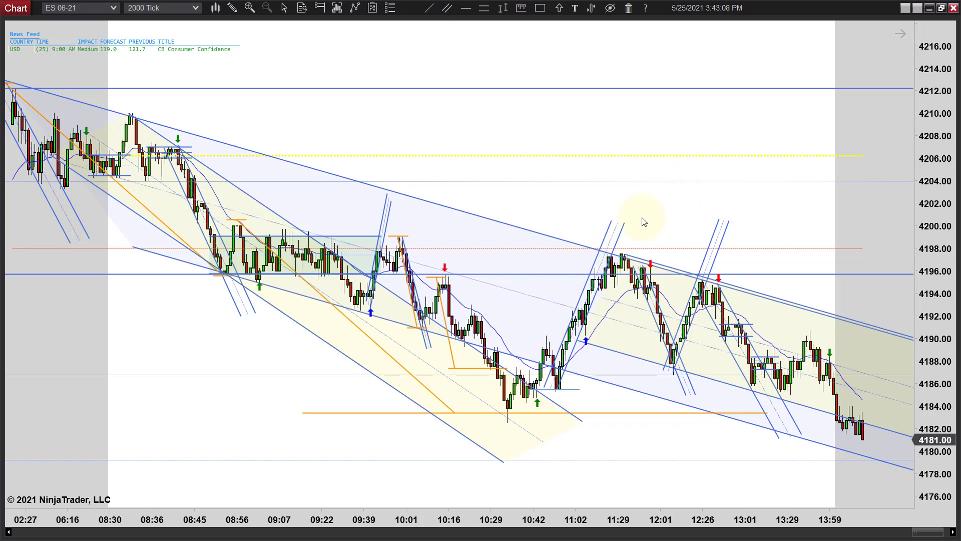